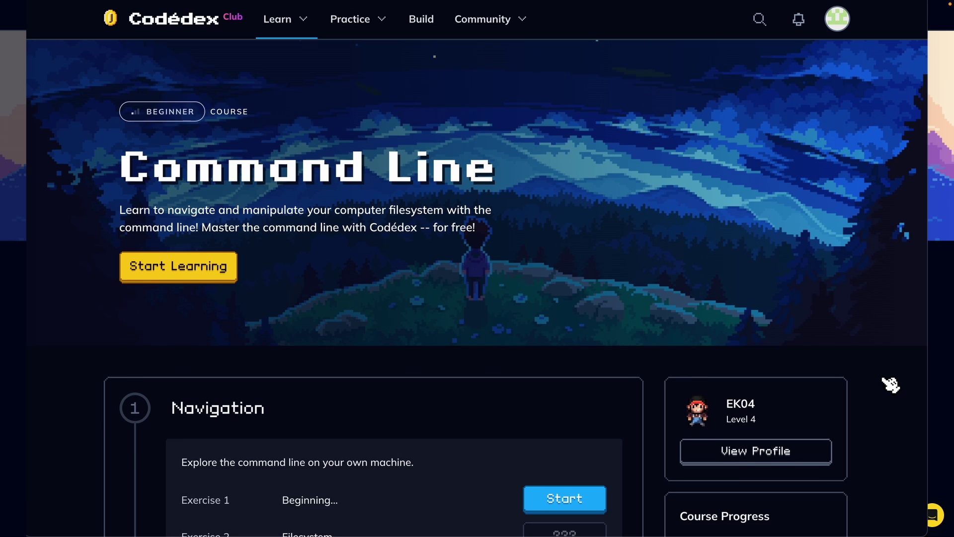
{"action": "scroll", "coordinate": [891, 383], "scroll_direction": "down", "scroll_amount": 1}
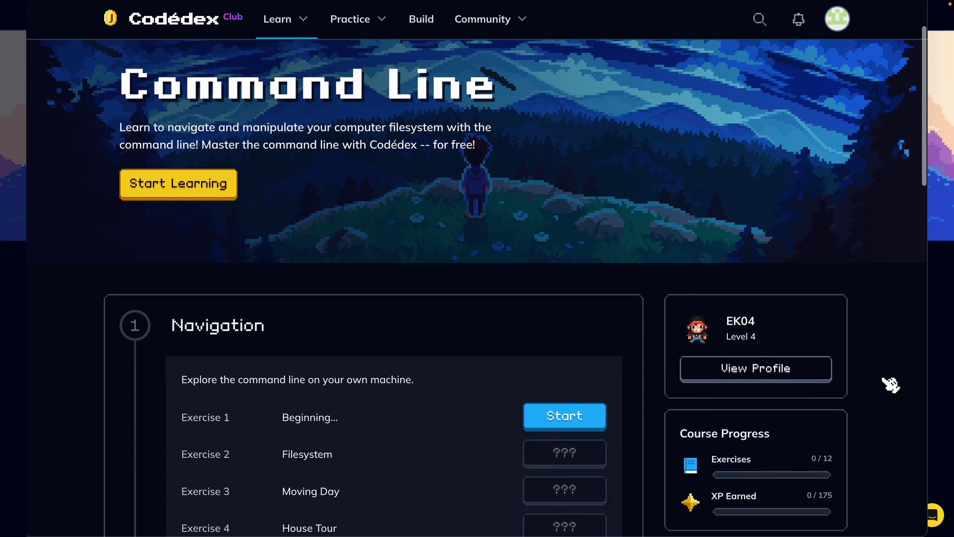
{"action": "scroll", "coordinate": [890, 384], "scroll_direction": "down", "scroll_amount": 3}
{"action": "scroll", "coordinate": [890, 384], "scroll_direction": "down", "scroll_amount": 3}
{"action": "scroll", "coordinate": [890, 384], "scroll_direction": "down", "scroll_amount": 3}
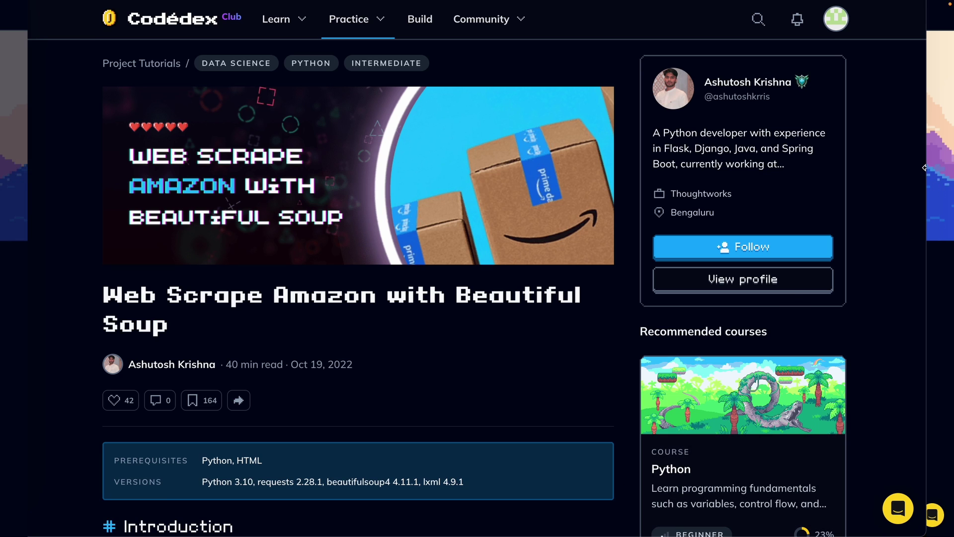
{"action": "scroll", "coordinate": [896, 152], "scroll_direction": "down", "scroll_amount": 1}
{"action": "scroll", "coordinate": [896, 152], "scroll_direction": "down", "scroll_amount": 1}
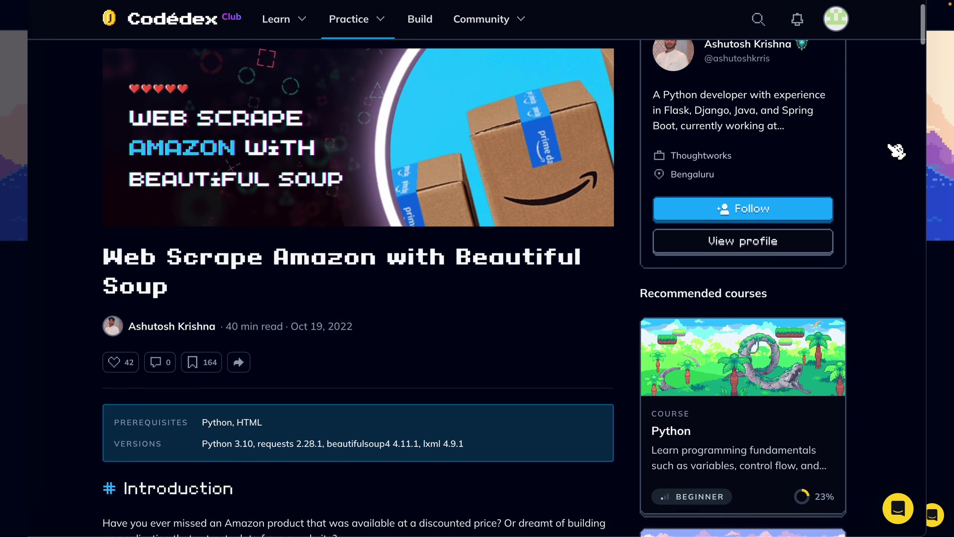
{"action": "scroll", "coordinate": [896, 151], "scroll_direction": "down", "scroll_amount": 2}
{"action": "scroll", "coordinate": [896, 151], "scroll_direction": "down", "scroll_amount": 1}
{"action": "scroll", "coordinate": [897, 151], "scroll_direction": "down", "scroll_amount": 1}
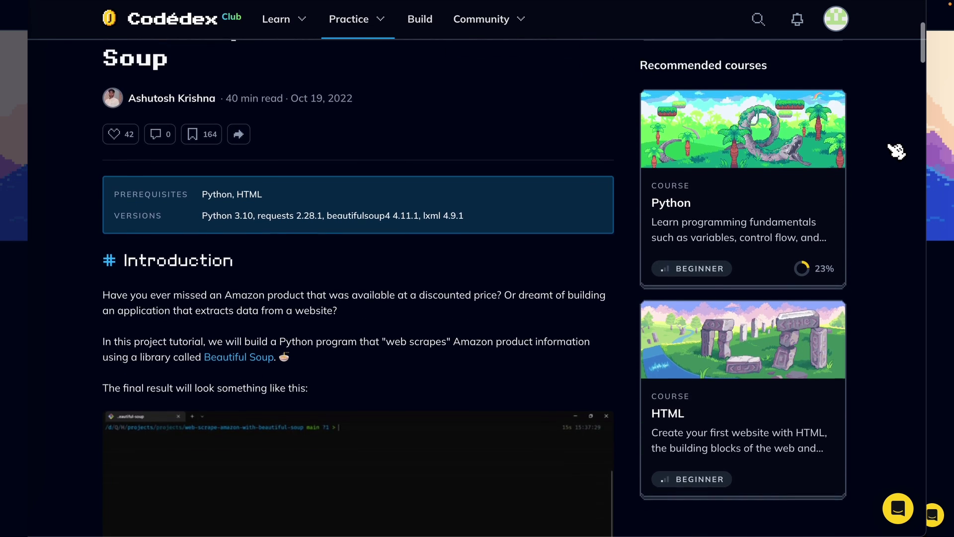
{"action": "scroll", "coordinate": [897, 151], "scroll_direction": "down", "scroll_amount": 1}
{"action": "scroll", "coordinate": [895, 151], "scroll_direction": "down", "scroll_amount": 1}
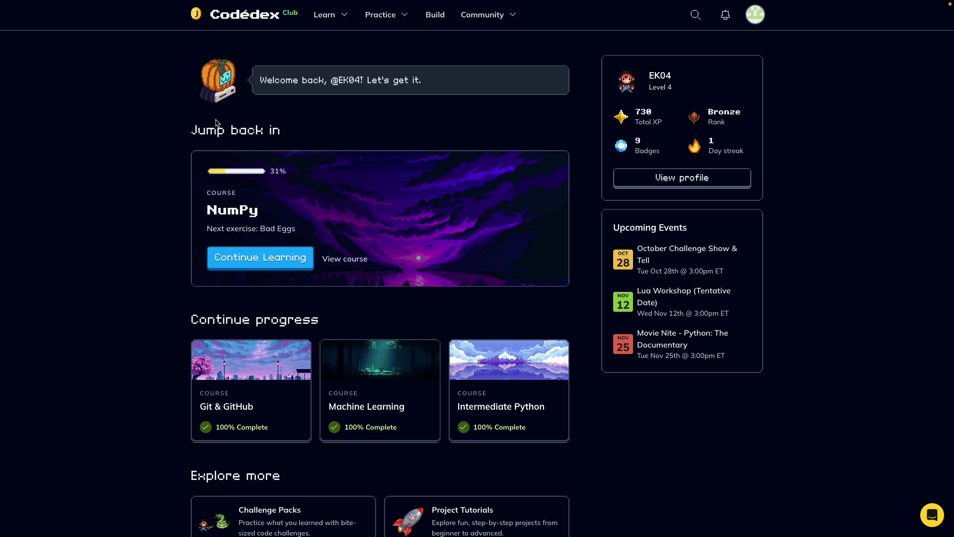
- Open the Learn mega-menu to browse Codédex courses by topic
{"action": "left_click", "coordinate": [324, 14]}
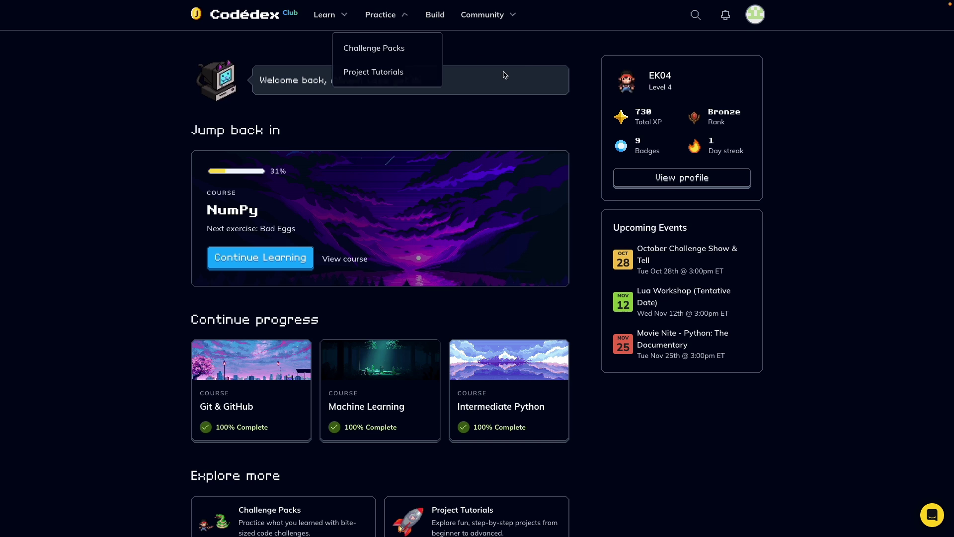
{"action": "mouse_move", "coordinate": [380, 14]}
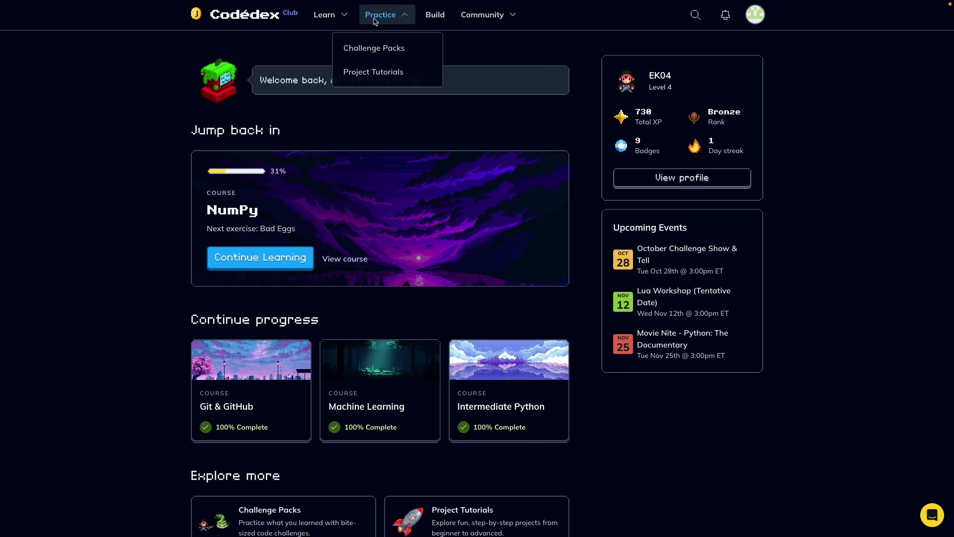
- Browse the course catalogue and Practice options, then bring up the course list again
{"action": "left_click", "coordinate": [325, 14]}
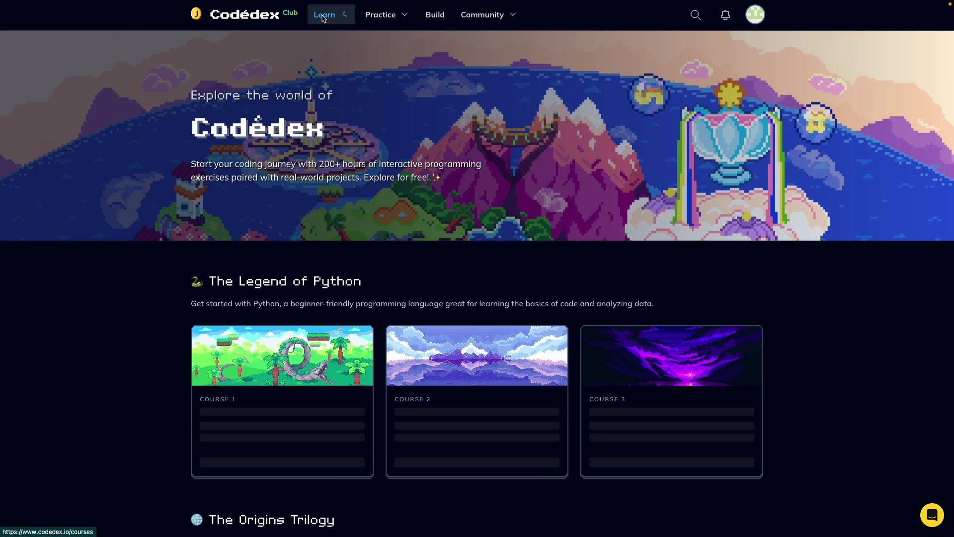
{"action": "scroll", "coordinate": [372, 202], "scroll_direction": "down", "scroll_amount": 4}
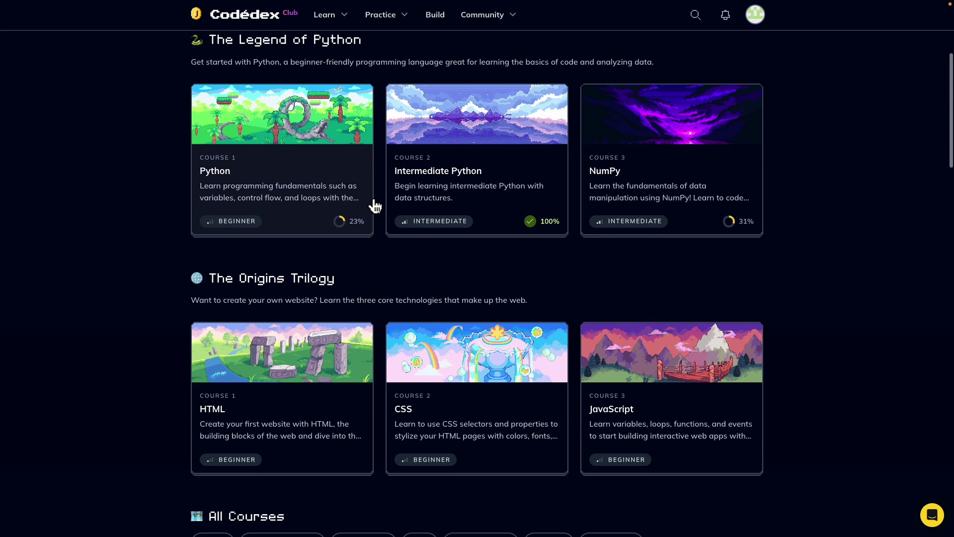
{"action": "scroll", "coordinate": [374, 204], "scroll_direction": "up", "scroll_amount": 4}
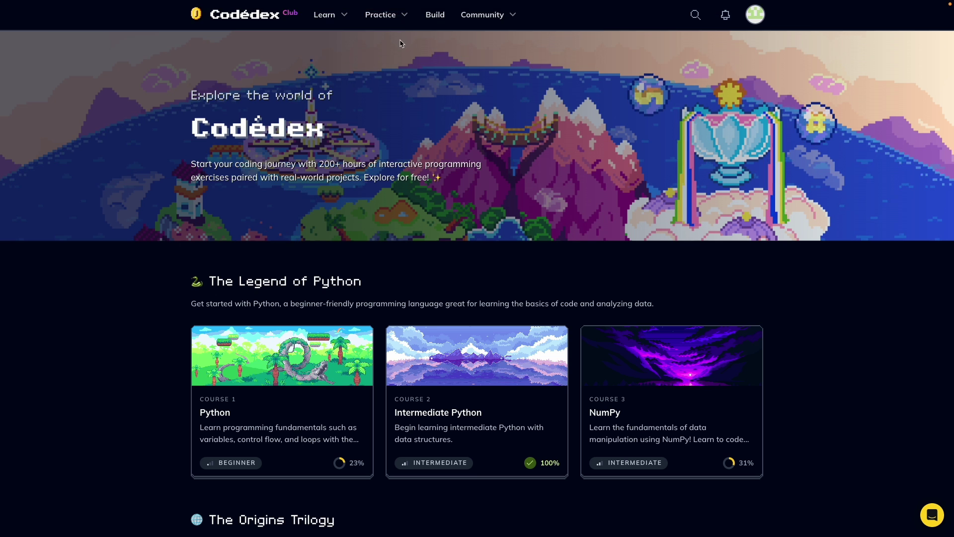
{"action": "left_click", "coordinate": [381, 14]}
{"action": "left_click", "coordinate": [328, 14]}
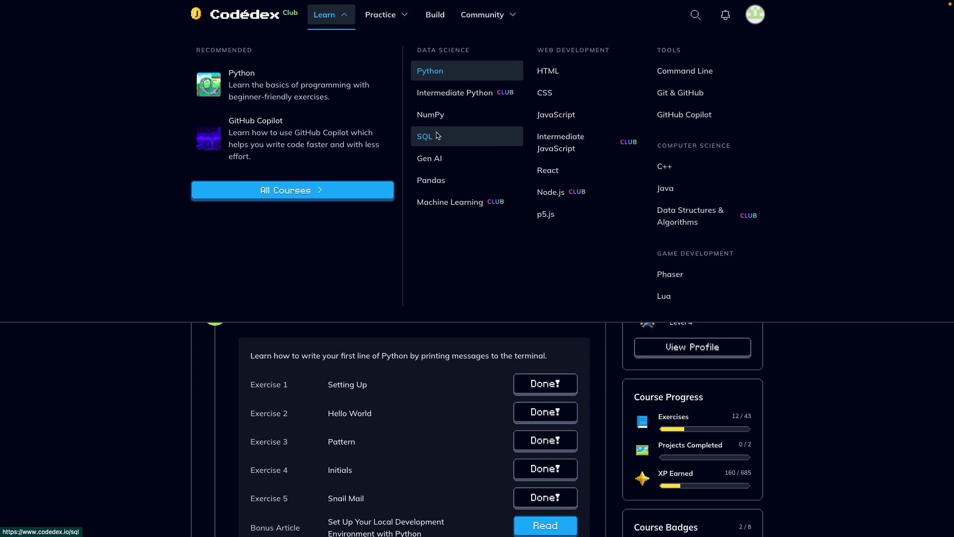
- Visit SQL, then Machine Learning, expanding its second and third Coming Soon chapters
{"action": "left_click", "coordinate": [436, 136]}
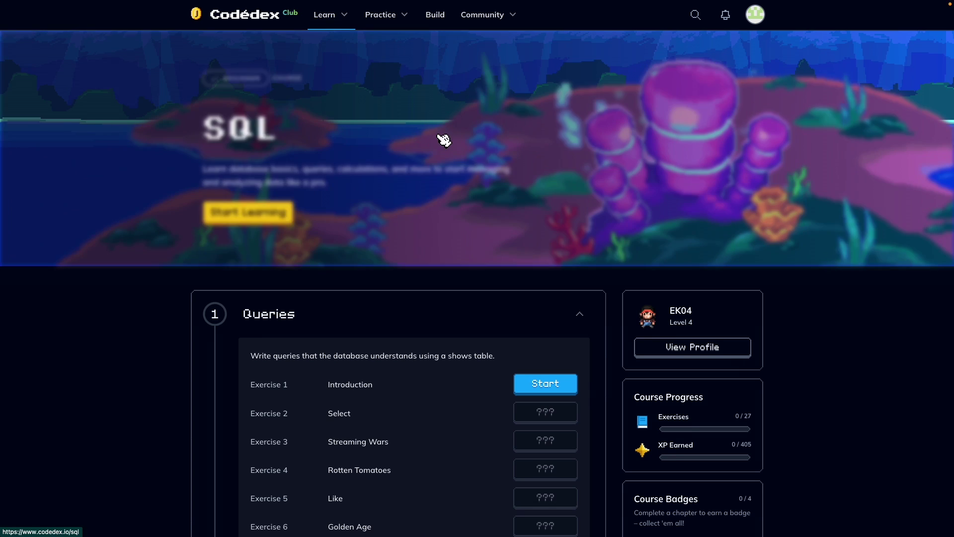
{"action": "scroll", "coordinate": [449, 280], "scroll_direction": "down", "scroll_amount": 1}
{"action": "scroll", "coordinate": [449, 280], "scroll_direction": "down", "scroll_amount": 3}
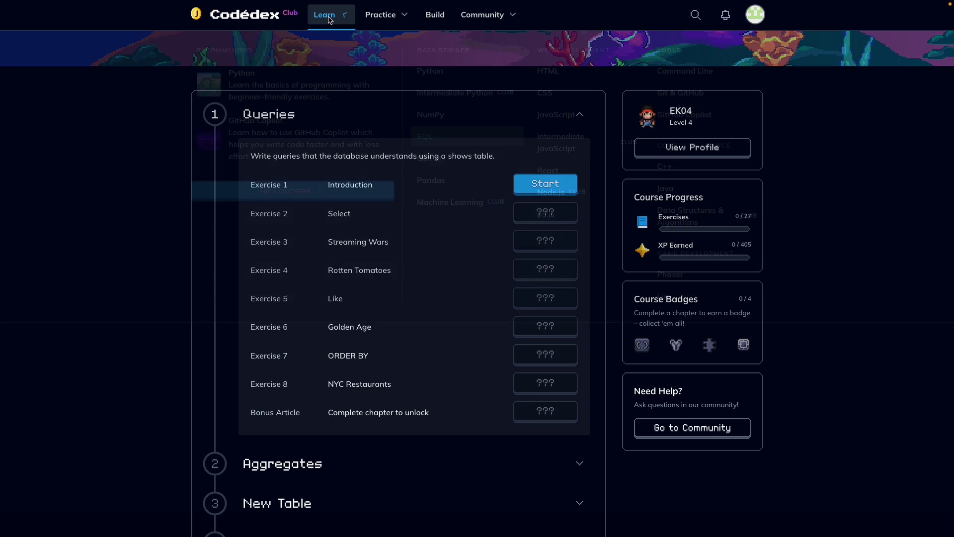
{"action": "mouse_move", "coordinate": [330, 14]}
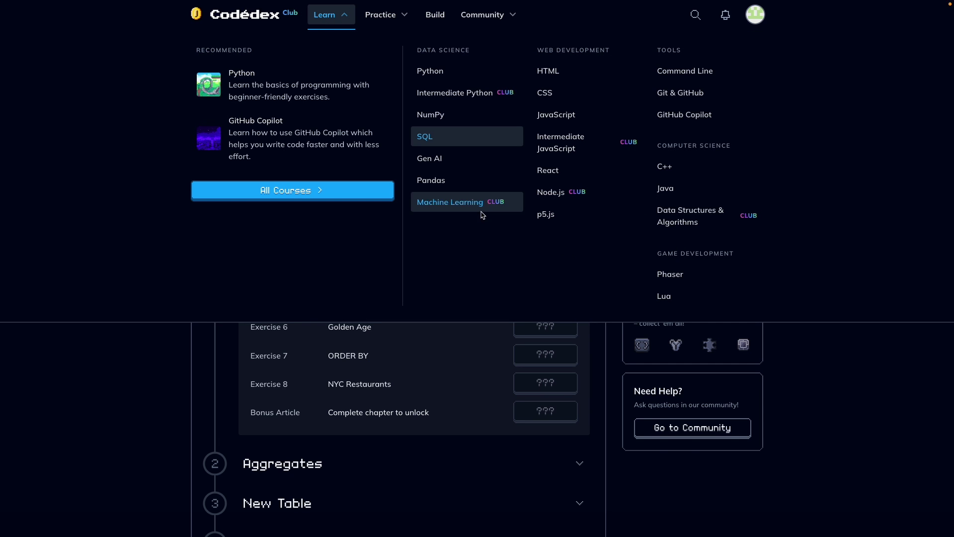
{"action": "left_click", "coordinate": [477, 204]}
{"action": "scroll", "coordinate": [422, 236], "scroll_direction": "down", "scroll_amount": 2}
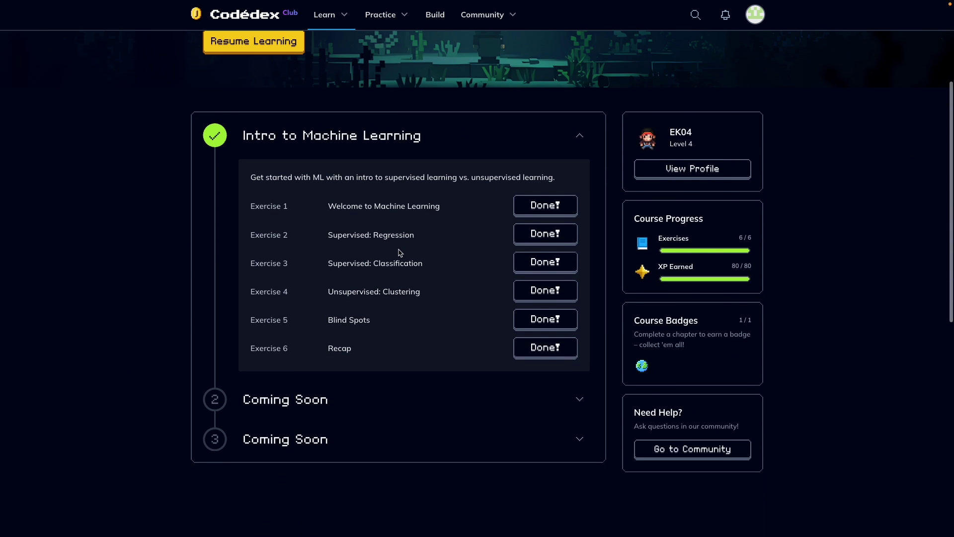
{"action": "left_click", "coordinate": [515, 399]}
{"action": "scroll", "coordinate": [515, 399], "scroll_direction": "down", "scroll_amount": 3}
{"action": "left_click", "coordinate": [420, 440]}
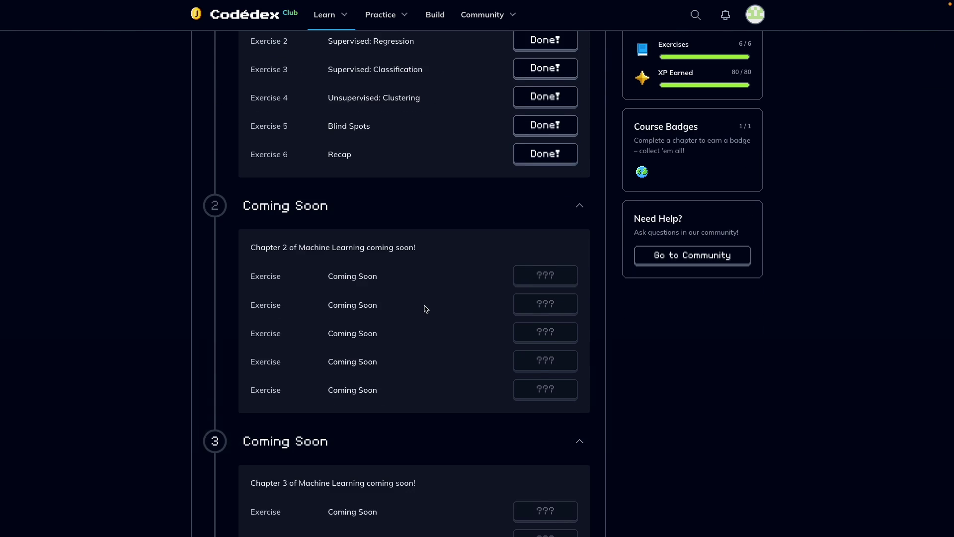
{"action": "scroll", "coordinate": [424, 308], "scroll_direction": "down", "scroll_amount": 5}
{"action": "scroll", "coordinate": [425, 308], "scroll_direction": "down", "scroll_amount": 2}
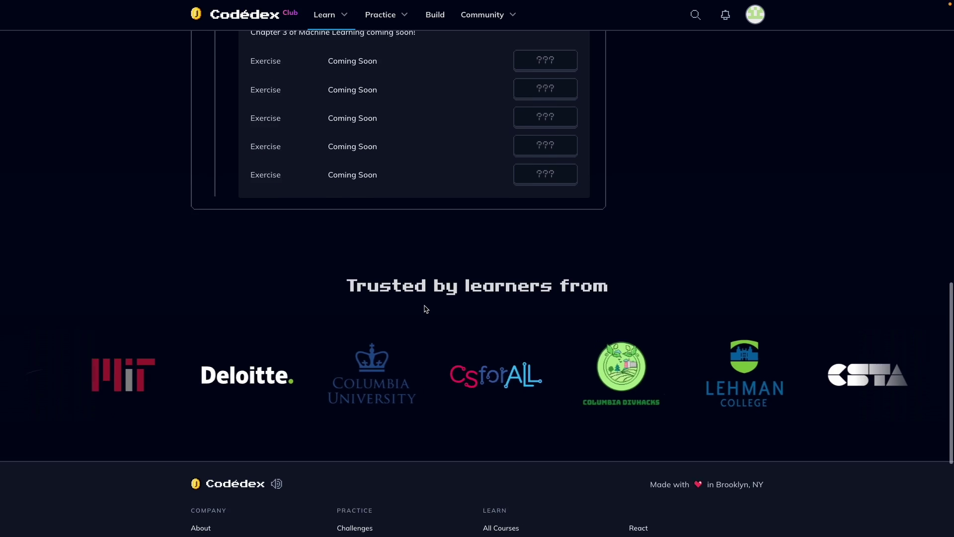
{"action": "scroll", "coordinate": [425, 308], "scroll_direction": "up", "scroll_amount": 10}
{"action": "scroll", "coordinate": [425, 308], "scroll_direction": "up", "scroll_amount": 3}
{"action": "scroll", "coordinate": [518, 325], "scroll_direction": "down", "scroll_amount": 1}
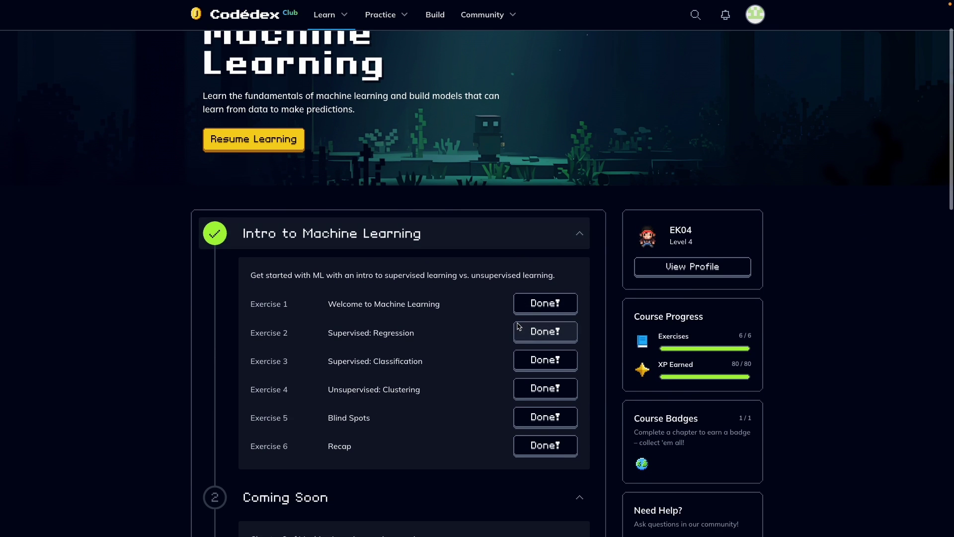
{"action": "scroll", "coordinate": [518, 326], "scroll_direction": "up", "scroll_amount": 2}
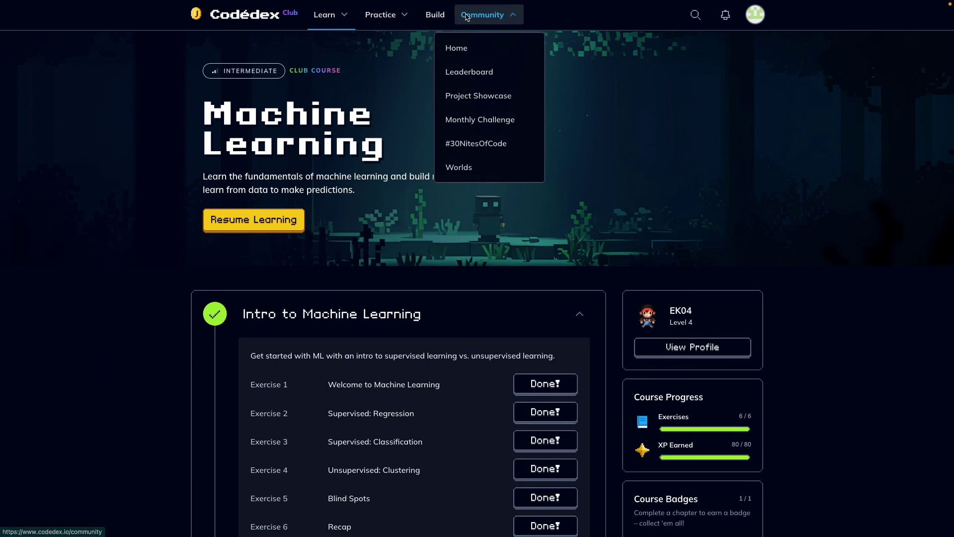
- Go to the Codédex Community feed from the top navigation
{"action": "left_click", "coordinate": [483, 14]}
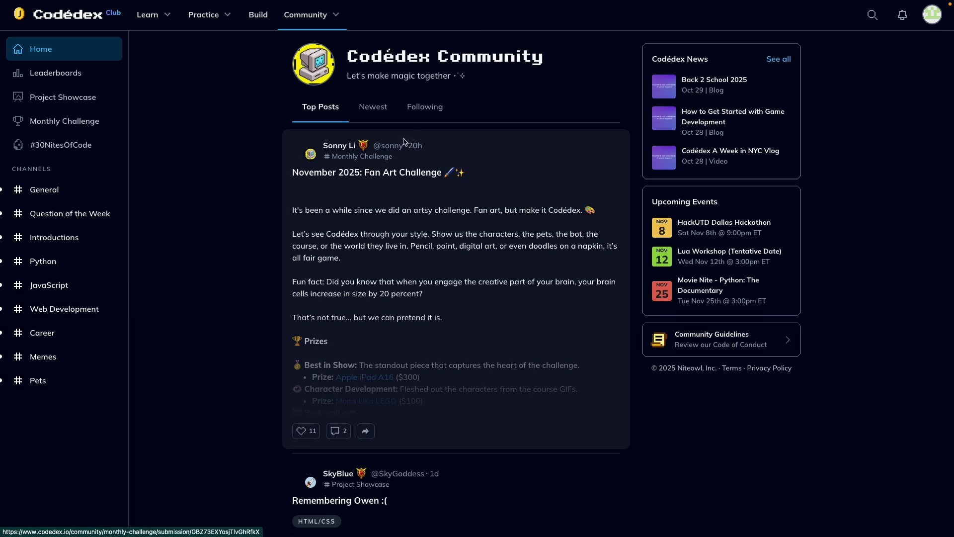
{"action": "scroll", "coordinate": [238, 131], "scroll_direction": "down", "scroll_amount": 5}
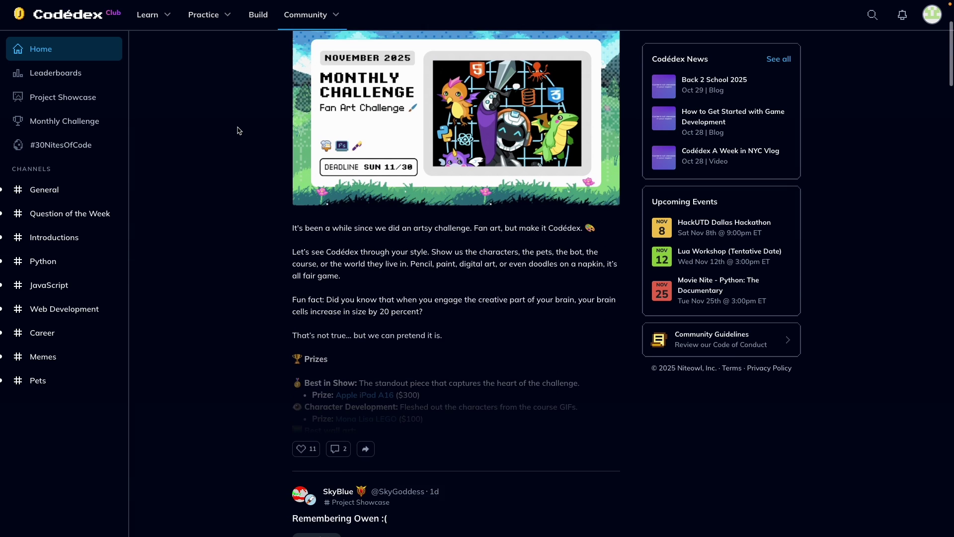
{"action": "scroll", "coordinate": [237, 130], "scroll_direction": "down", "scroll_amount": 5}
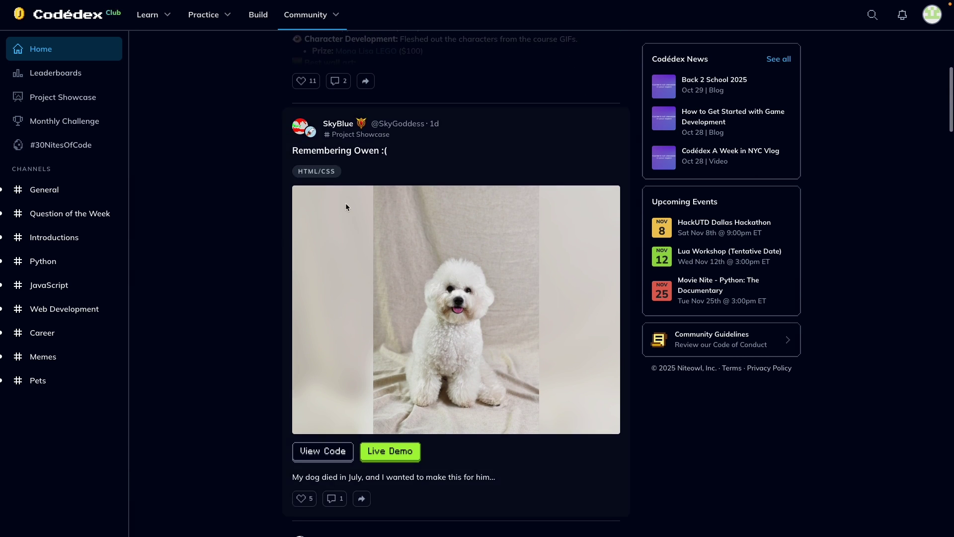
{"action": "scroll", "coordinate": [232, 196], "scroll_direction": "down", "scroll_amount": 3}
{"action": "scroll", "coordinate": [233, 196], "scroll_direction": "down", "scroll_amount": 3}
{"action": "scroll", "coordinate": [227, 195], "scroll_direction": "up", "scroll_amount": 8}
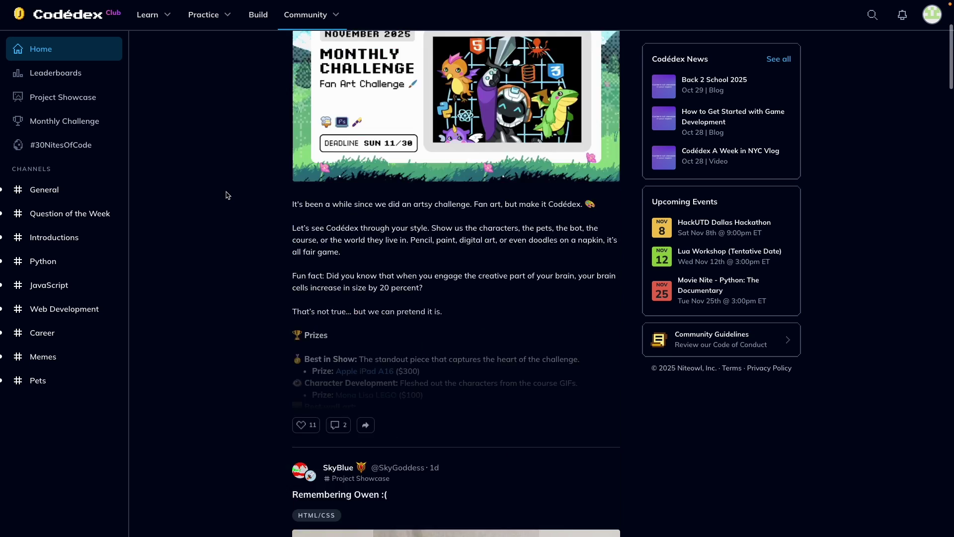
{"action": "scroll", "coordinate": [227, 195], "scroll_direction": "up", "scroll_amount": 5}
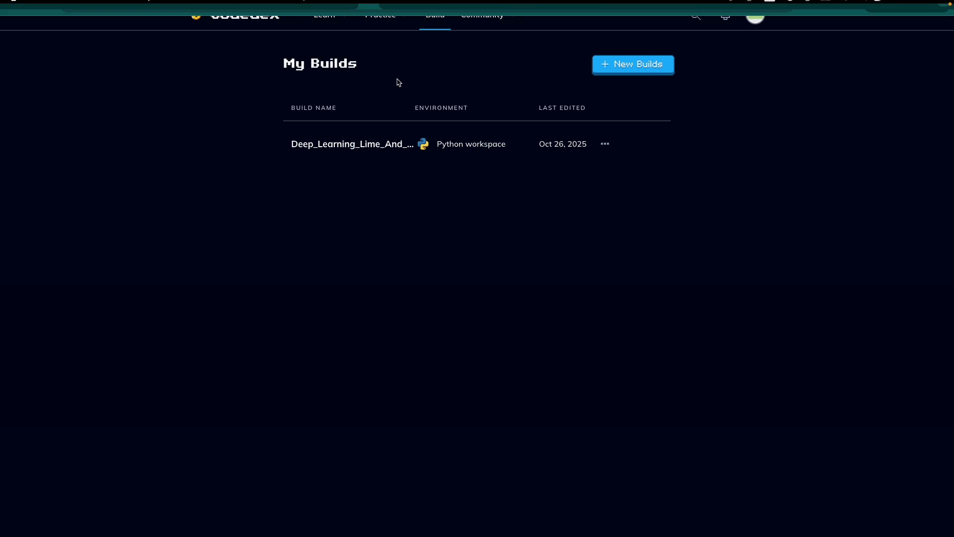
- Open the Project Tutorials collection and select the 'Set Up a GUI with Java' tutorial
{"action": "mouse_move", "coordinate": [381, 16]}
{"action": "left_click", "coordinate": [382, 72]}
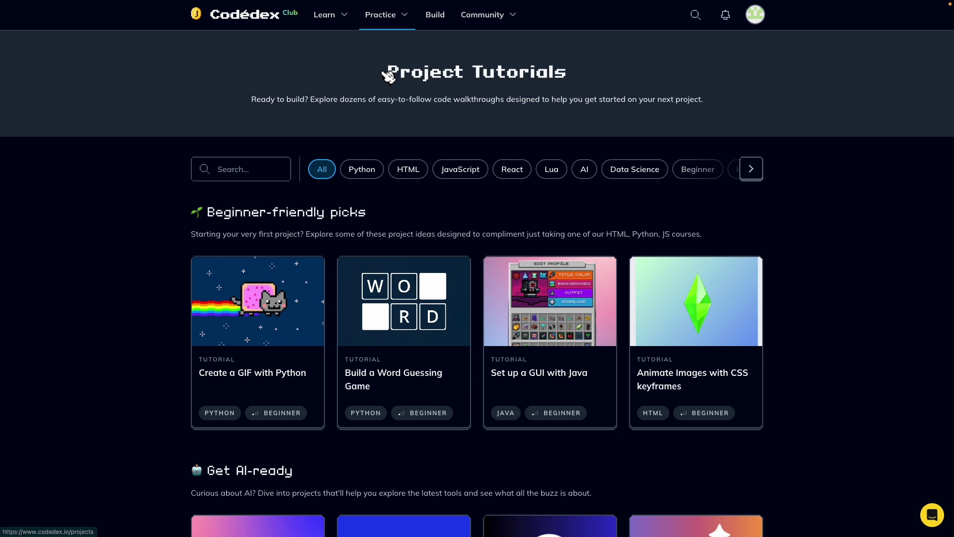
{"action": "scroll", "coordinate": [117, 320], "scroll_direction": "down", "scroll_amount": 1}
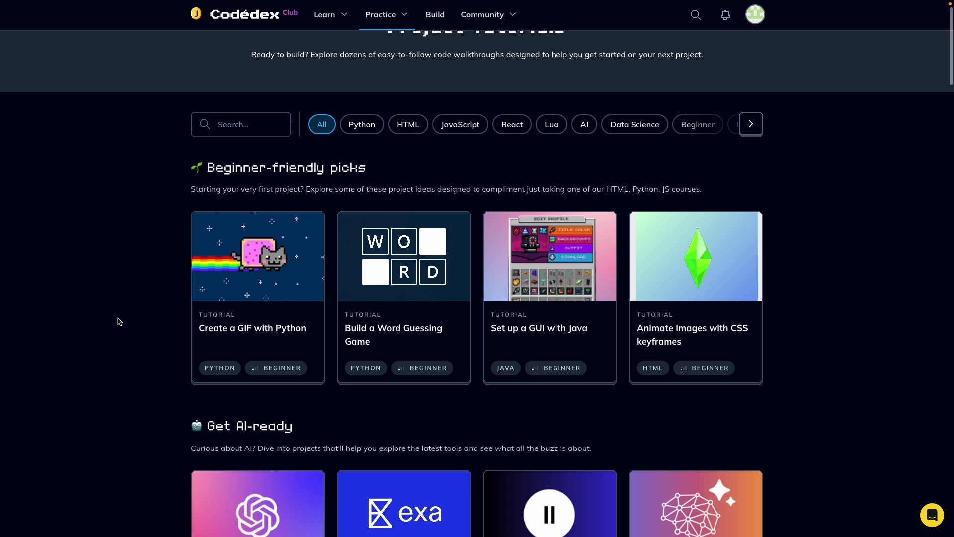
{"action": "scroll", "coordinate": [117, 321], "scroll_direction": "down", "scroll_amount": 2}
{"action": "scroll", "coordinate": [117, 321], "scroll_direction": "down", "scroll_amount": 1}
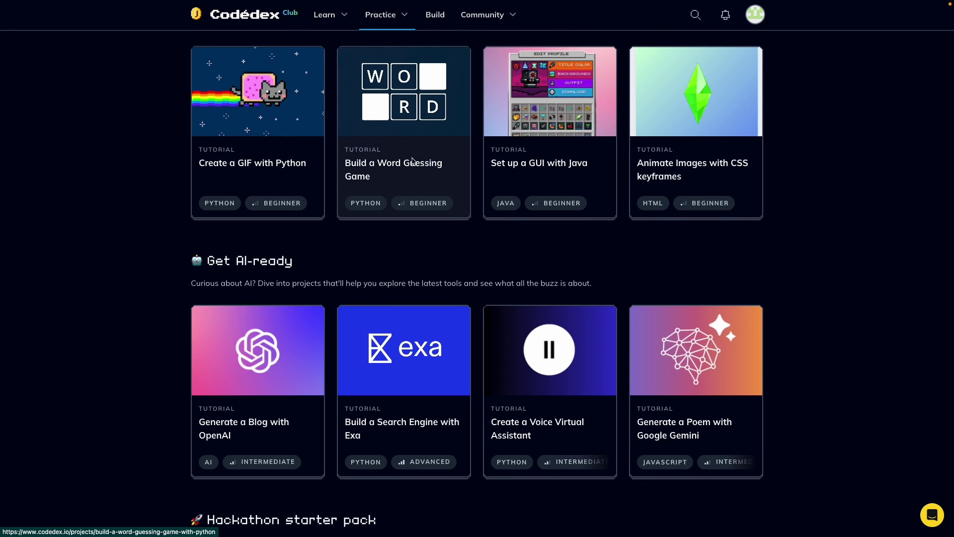
{"action": "left_click", "coordinate": [513, 194]}
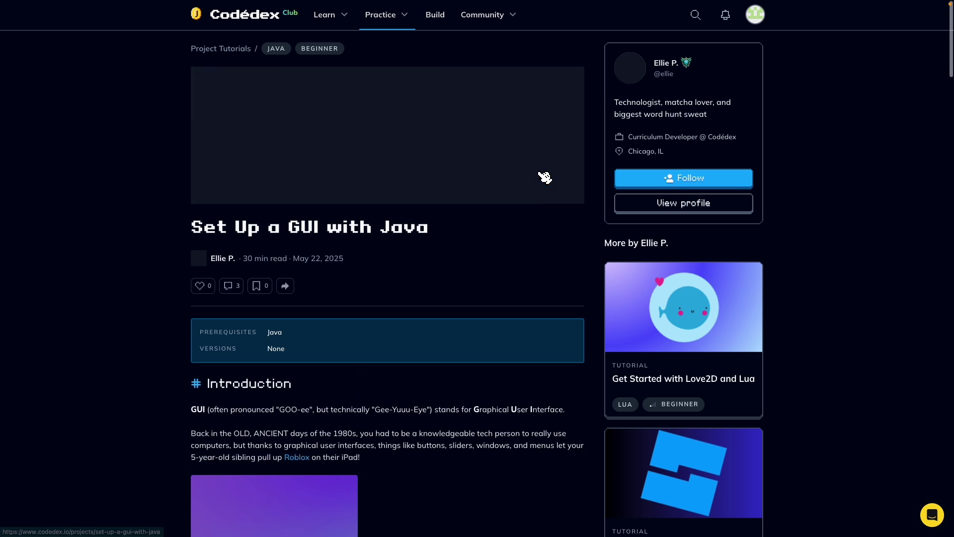
{"action": "scroll", "coordinate": [475, 146], "scroll_direction": "down", "scroll_amount": 1}
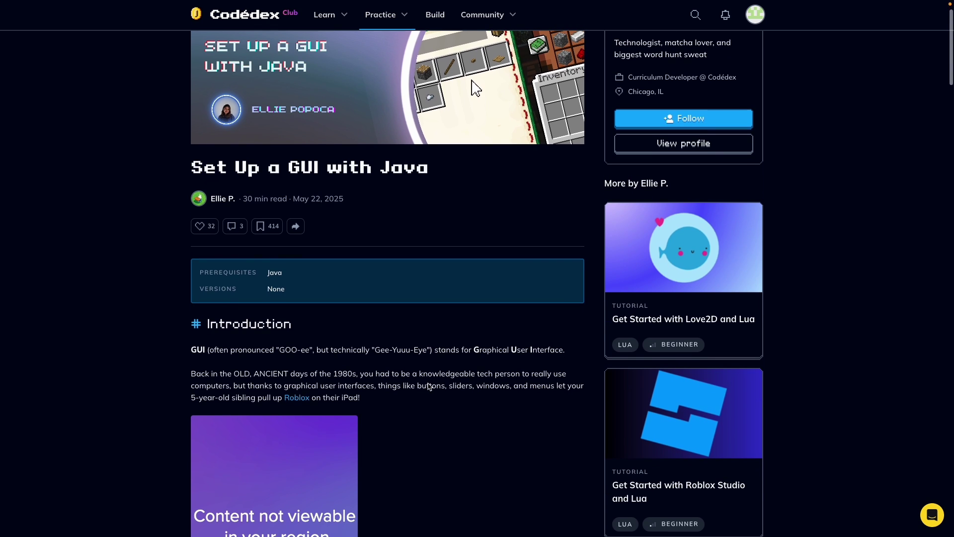
{"action": "scroll", "coordinate": [430, 387], "scroll_direction": "down", "scroll_amount": 3}
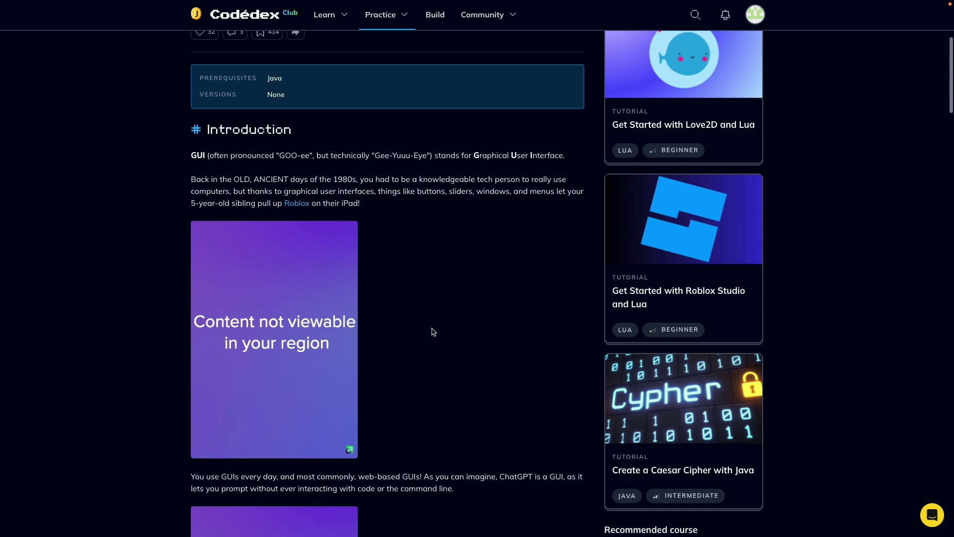
{"action": "scroll", "coordinate": [431, 332], "scroll_direction": "down", "scroll_amount": 5}
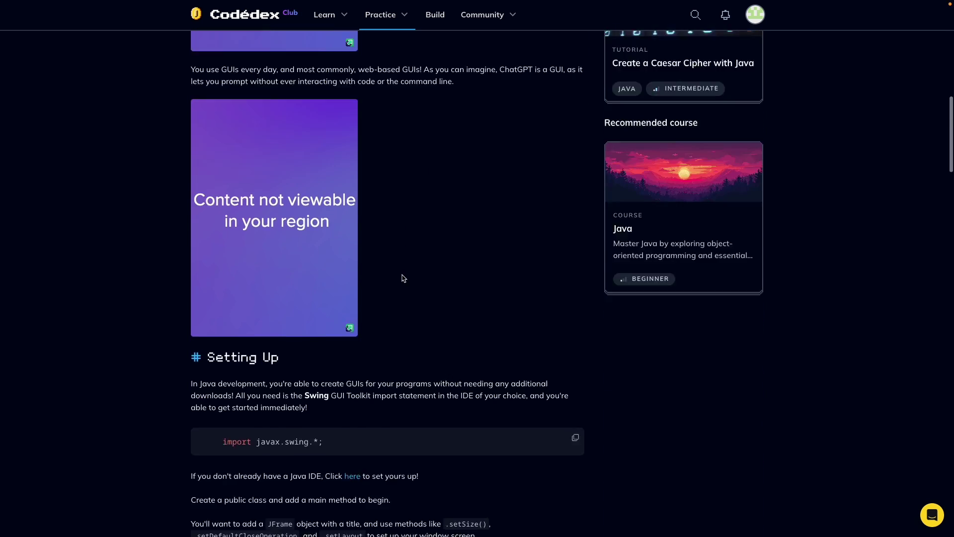
{"action": "scroll", "coordinate": [403, 276], "scroll_direction": "down", "scroll_amount": 5}
{"action": "scroll", "coordinate": [499, 265], "scroll_direction": "down", "scroll_amount": 3}
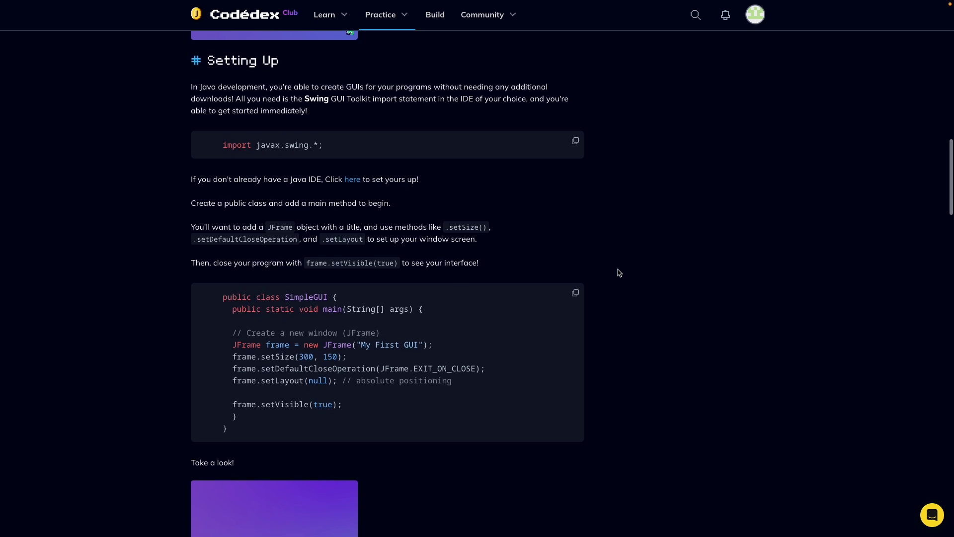
{"action": "scroll", "coordinate": [617, 274], "scroll_direction": "down", "scroll_amount": 6}
{"action": "scroll", "coordinate": [417, 224], "scroll_direction": "down", "scroll_amount": 1}
{"action": "scroll", "coordinate": [418, 224], "scroll_direction": "up", "scroll_amount": 10}
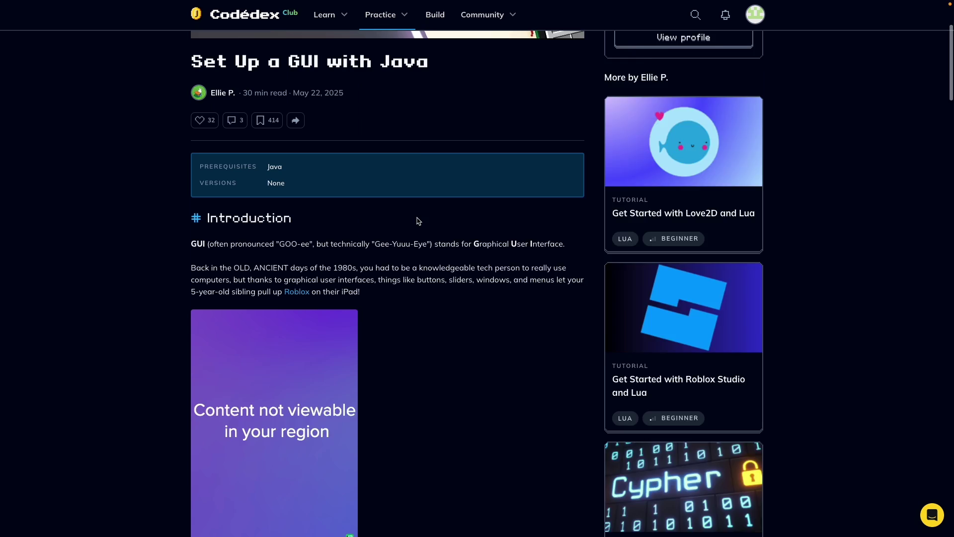
{"action": "scroll", "coordinate": [480, 324], "scroll_direction": "up", "scroll_amount": 5}
{"action": "scroll", "coordinate": [481, 324], "scroll_direction": "down", "scroll_amount": 8}
{"action": "scroll", "coordinate": [481, 324], "scroll_direction": "down", "scroll_amount": 2}
{"action": "scroll", "coordinate": [481, 325], "scroll_direction": "down", "scroll_amount": 5}
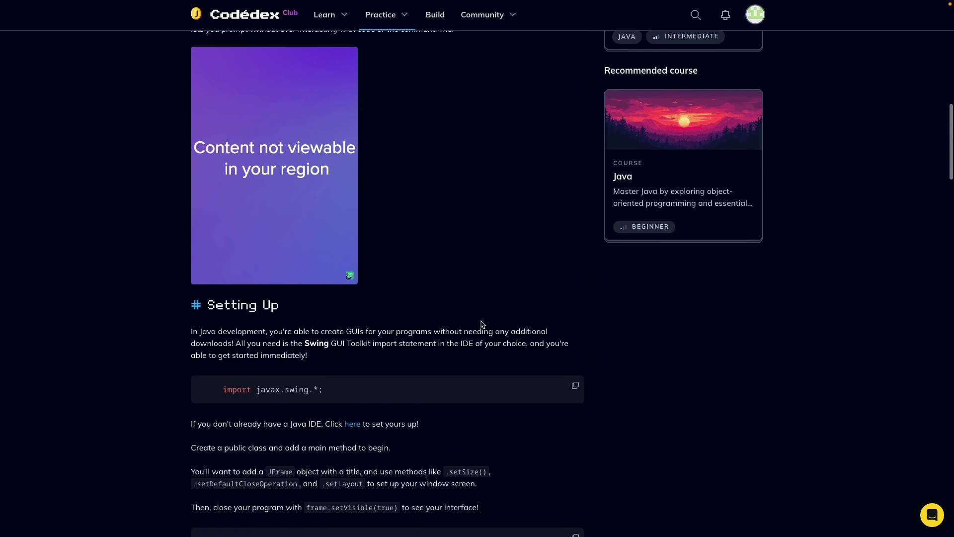
{"action": "scroll", "coordinate": [605, 322], "scroll_direction": "down", "scroll_amount": 3}
{"action": "scroll", "coordinate": [605, 322], "scroll_direction": "down", "scroll_amount": 3}
{"action": "scroll", "coordinate": [605, 322], "scroll_direction": "down", "scroll_amount": 3}
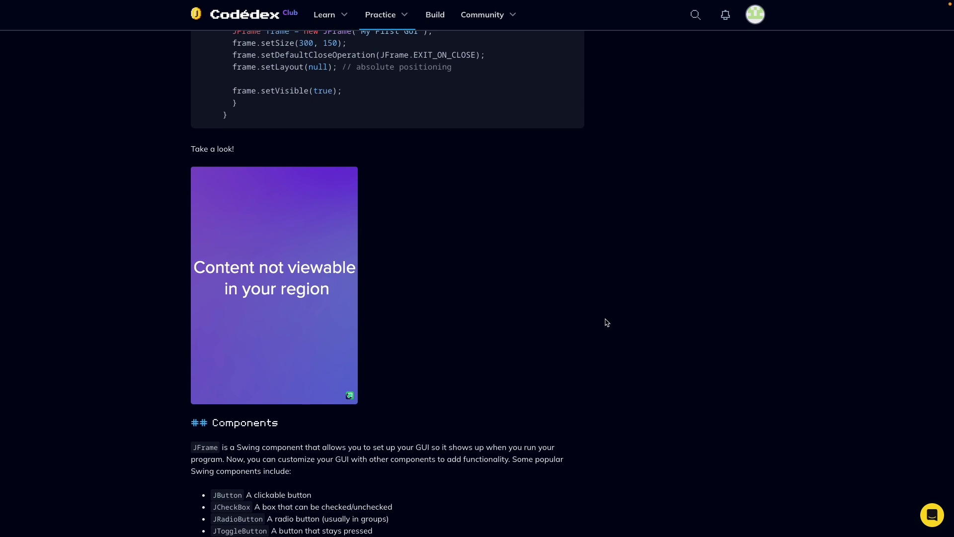
{"action": "scroll", "coordinate": [605, 322], "scroll_direction": "down", "scroll_amount": 3}
{"action": "scroll", "coordinate": [605, 322], "scroll_direction": "down", "scroll_amount": 3}
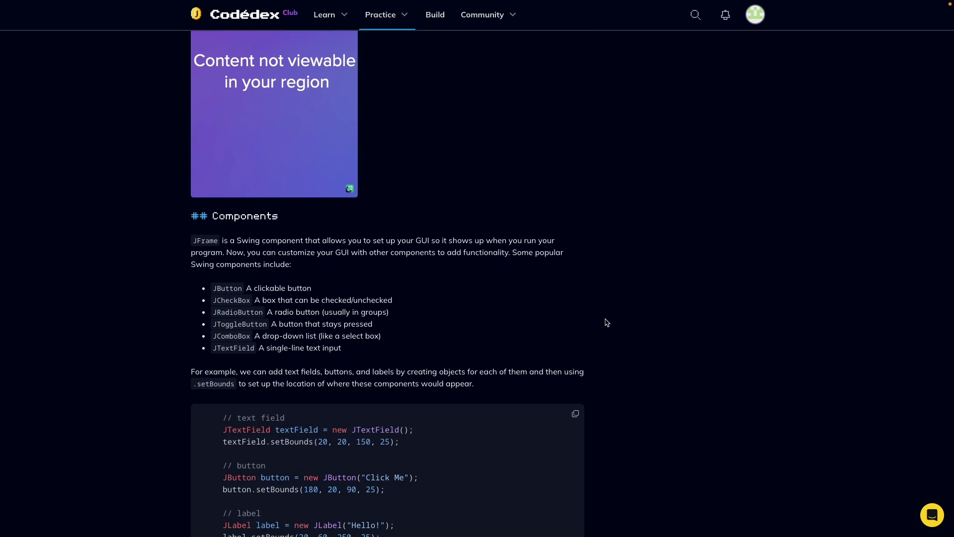
{"action": "scroll", "coordinate": [605, 322], "scroll_direction": "down", "scroll_amount": 3}
{"action": "scroll", "coordinate": [680, 287], "scroll_direction": "down", "scroll_amount": 3}
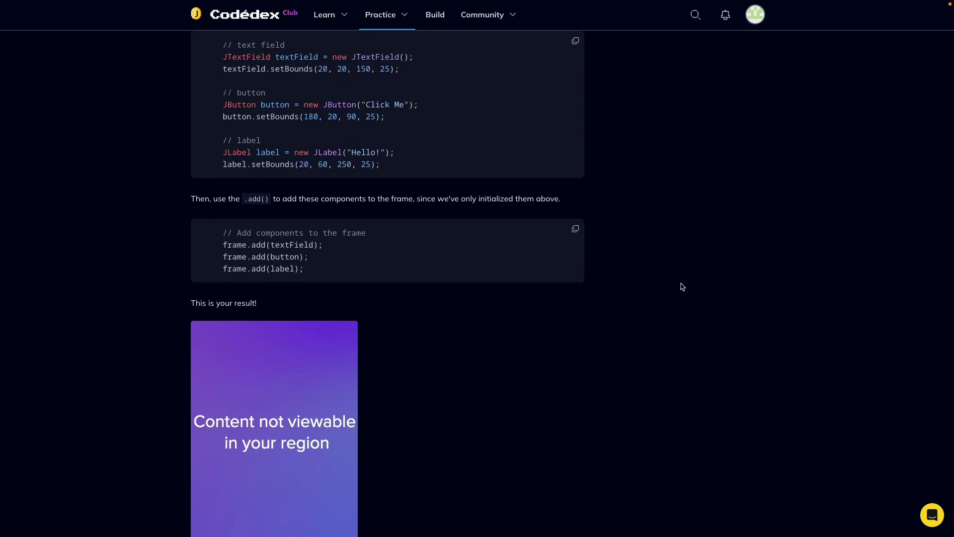
{"action": "scroll", "coordinate": [681, 286], "scroll_direction": "down", "scroll_amount": 2}
{"action": "scroll", "coordinate": [680, 286], "scroll_direction": "down", "scroll_amount": 2}
{"action": "scroll", "coordinate": [681, 286], "scroll_direction": "down", "scroll_amount": 2}
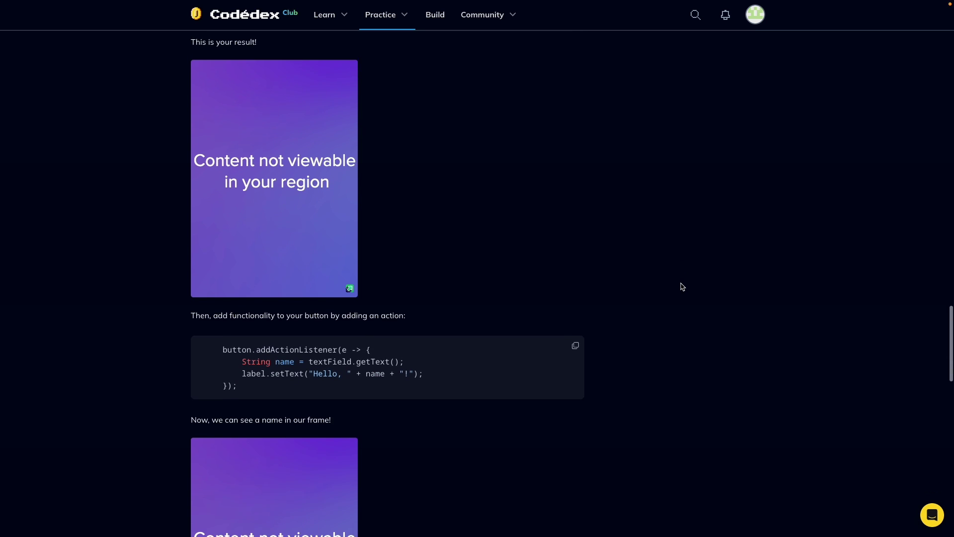
{"action": "scroll", "coordinate": [680, 286], "scroll_direction": "down", "scroll_amount": 1}
{"action": "scroll", "coordinate": [680, 286], "scroll_direction": "down", "scroll_amount": 3}
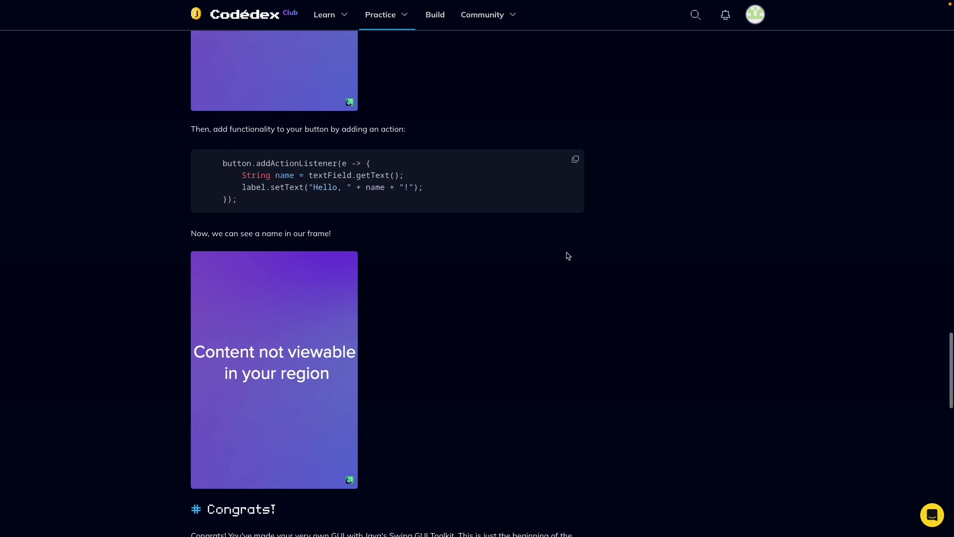
{"action": "scroll", "coordinate": [566, 256], "scroll_direction": "down", "scroll_amount": 2}
- Go to the Challenge Packs page through the Practice dropdown
{"action": "left_click", "coordinate": [384, 14]}
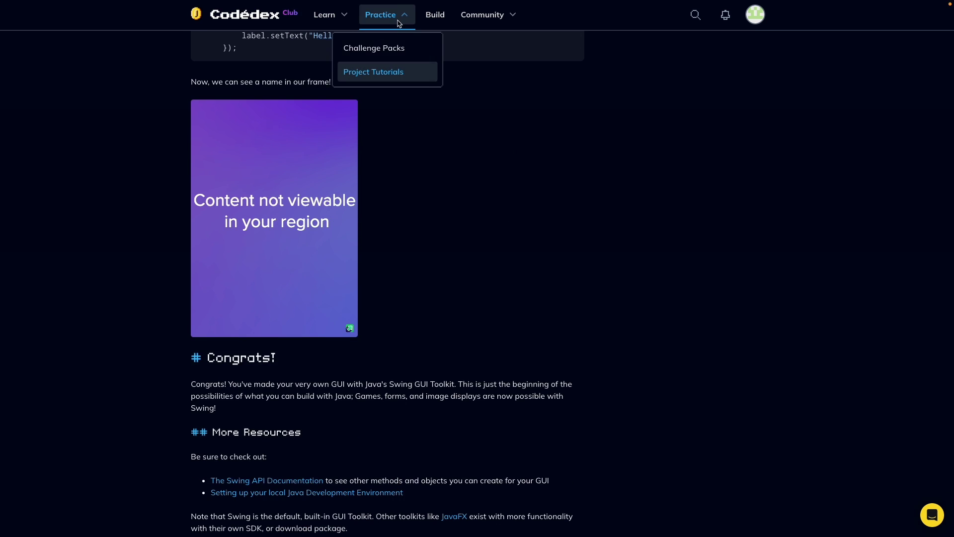
{"action": "left_click", "coordinate": [391, 48]}
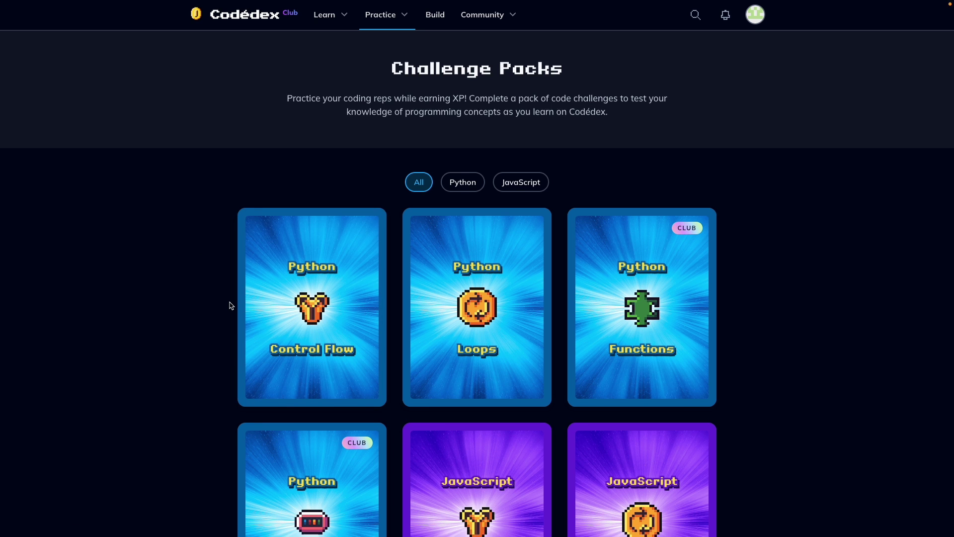
{"action": "scroll", "coordinate": [230, 305], "scroll_direction": "down", "scroll_amount": 3}
{"action": "scroll", "coordinate": [457, 277], "scroll_direction": "down", "scroll_amount": 3}
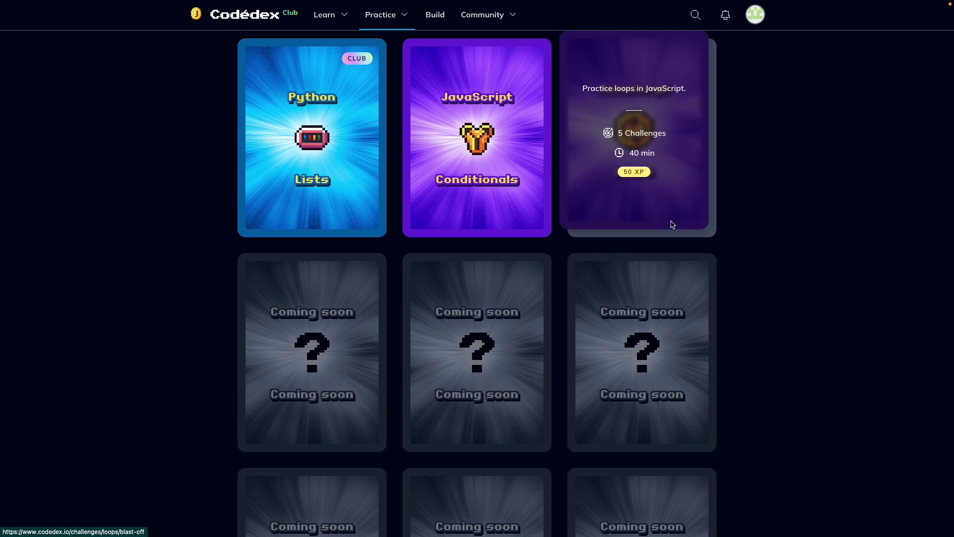
{"action": "scroll", "coordinate": [754, 303], "scroll_direction": "down", "scroll_amount": 3}
{"action": "scroll", "coordinate": [754, 303], "scroll_direction": "up", "scroll_amount": 3}
{"action": "scroll", "coordinate": [745, 262], "scroll_direction": "up", "scroll_amount": 3}
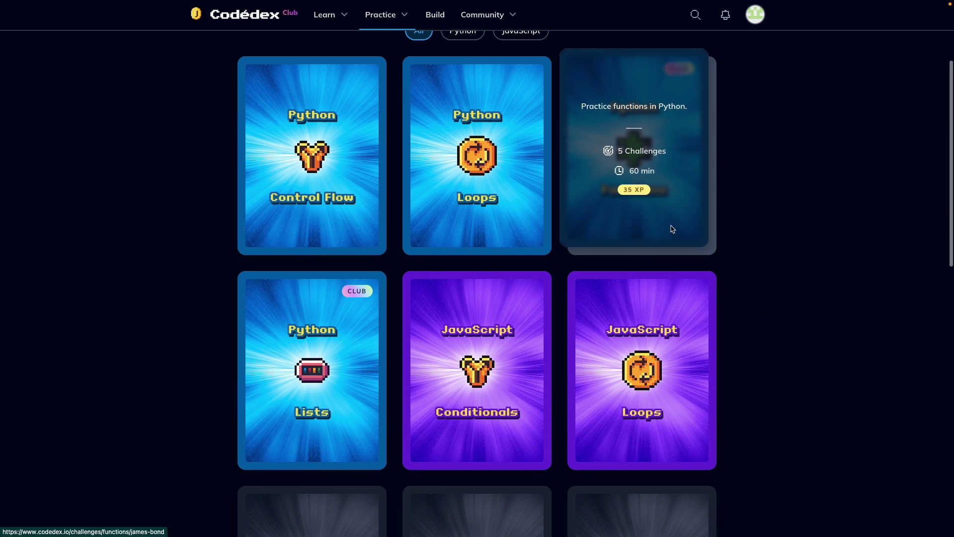
{"action": "scroll", "coordinate": [736, 202], "scroll_direction": "up", "scroll_amount": 3}
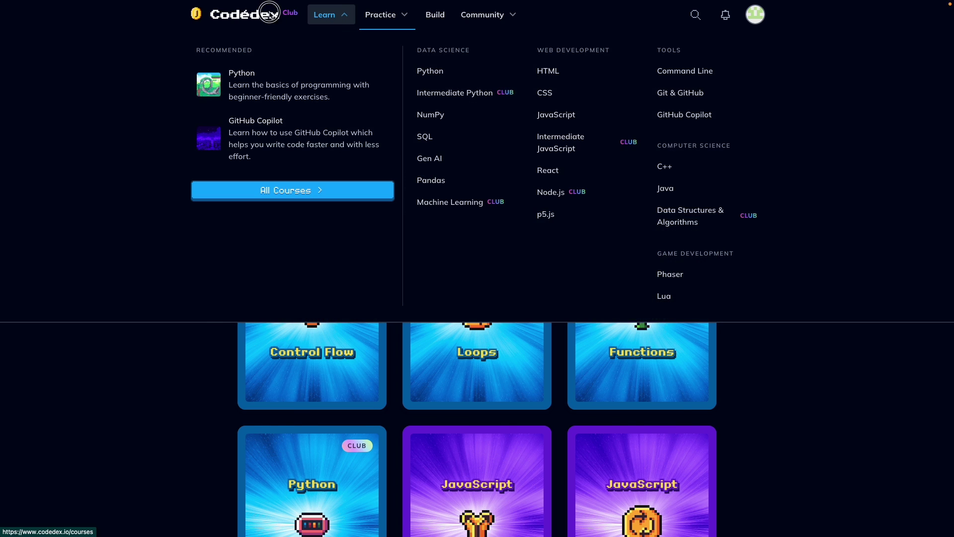
- Open All Courses to show the full catalogue, starting with The Legend of Python
{"action": "left_click", "coordinate": [328, 15]}
{"action": "scroll", "coordinate": [124, 194], "scroll_direction": "down", "scroll_amount": 3}
{"action": "scroll", "coordinate": [125, 193], "scroll_direction": "down", "scroll_amount": 3}
{"action": "scroll", "coordinate": [124, 194], "scroll_direction": "up", "scroll_amount": 5}
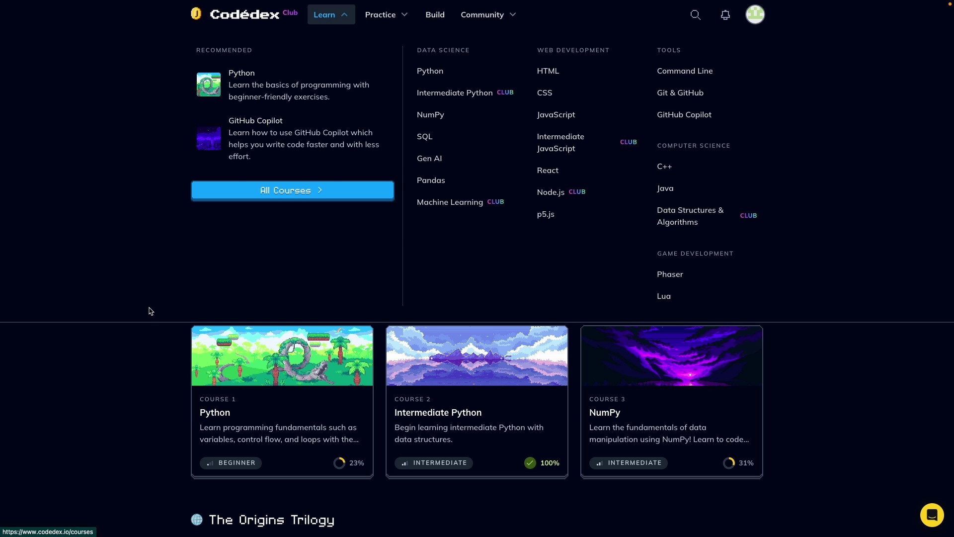
- Dismiss the Learn mega-menu by clicking the page background
{"action": "left_click", "coordinate": [52, 313]}
{"action": "scroll", "coordinate": [143, 384], "scroll_direction": "down", "scroll_amount": 4}
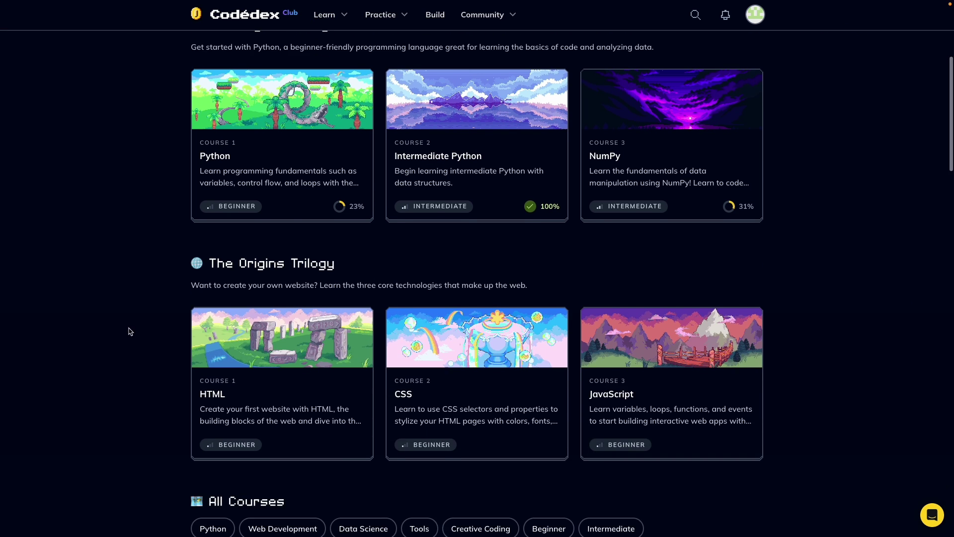
{"action": "scroll", "coordinate": [131, 328], "scroll_direction": "up", "scroll_amount": 4}
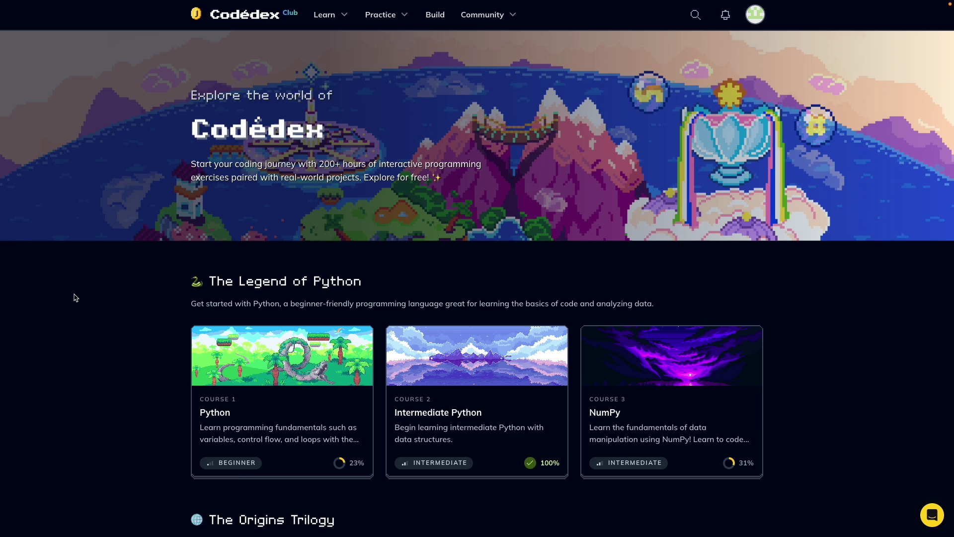
{"action": "scroll", "coordinate": [75, 297], "scroll_direction": "down", "scroll_amount": 4}
{"action": "scroll", "coordinate": [74, 297], "scroll_direction": "up", "scroll_amount": 4}
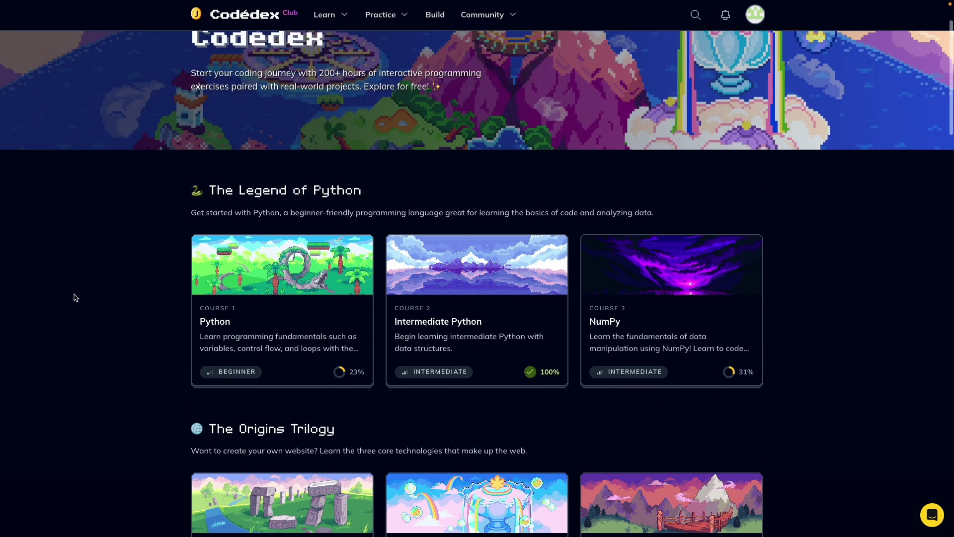